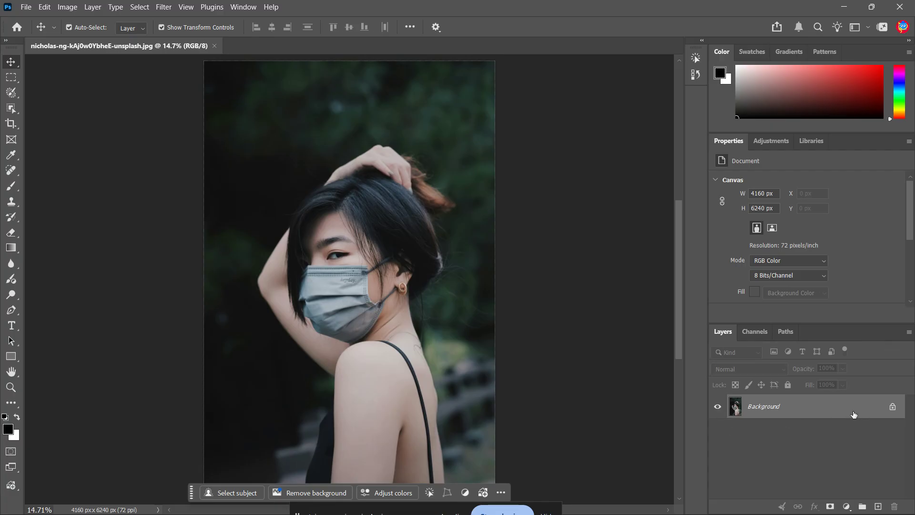
- Unlock the Background layer and convert it to a Smart Object
click(892, 408)
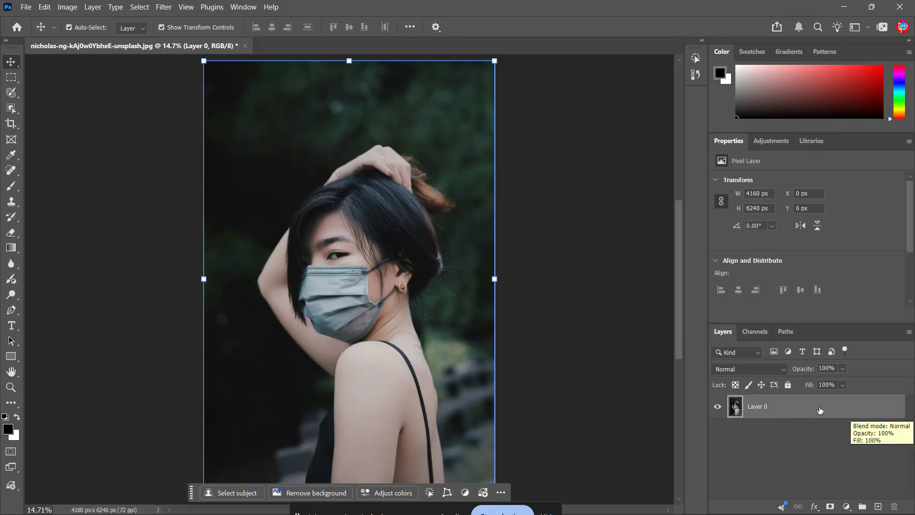
right_click(779, 407)
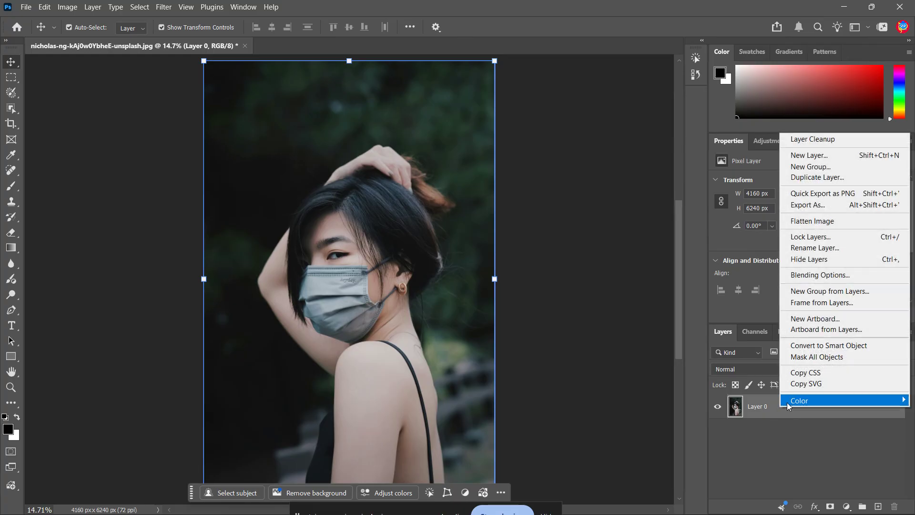
click(851, 345)
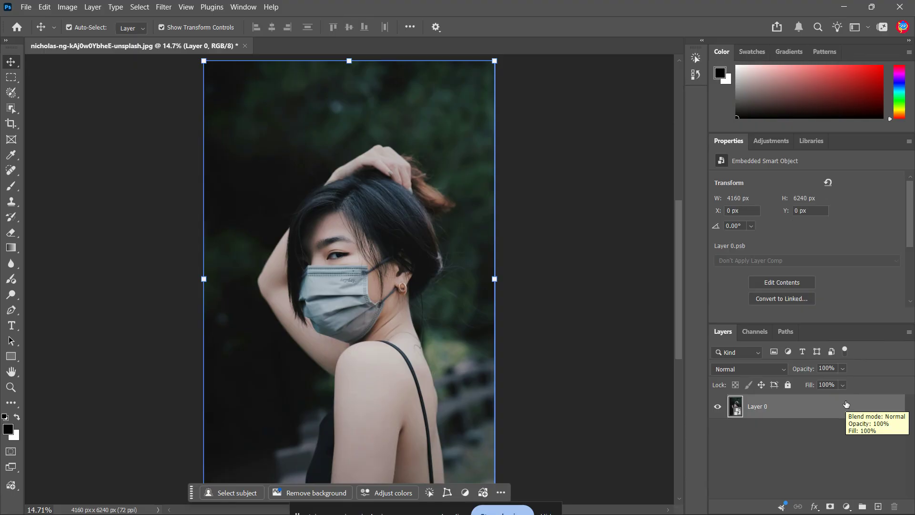
- Rename the photo's Smart Object layer as Subject
double_click(760, 407)
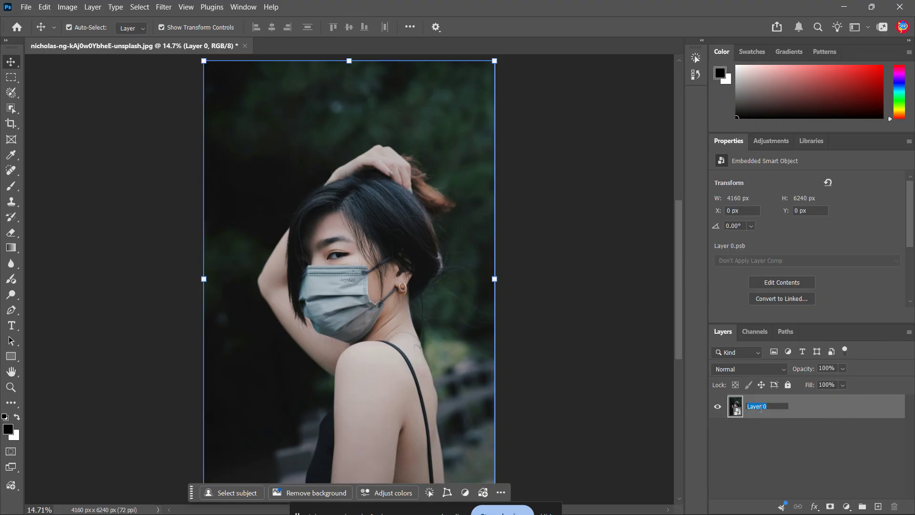
text(Subject)
key(Return)
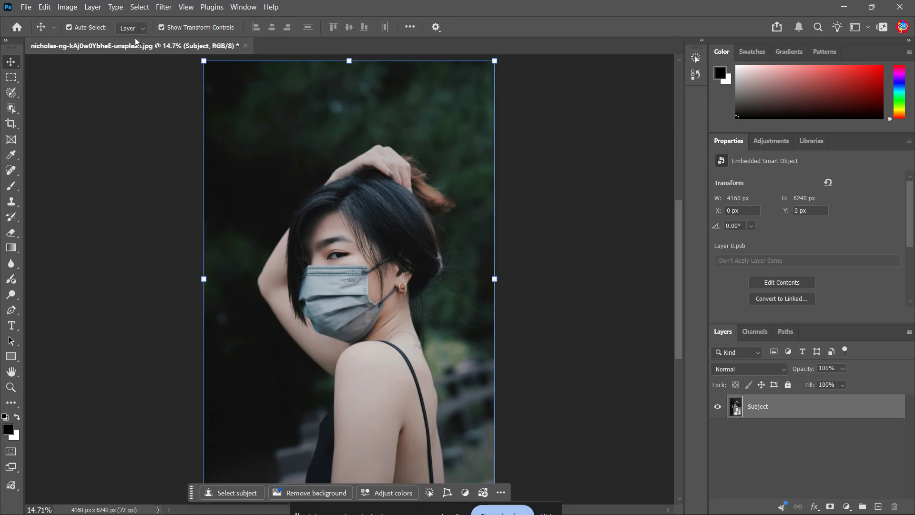
- Apply a Black & White adjustment with the Default preset to the Subject layer
click(68, 6)
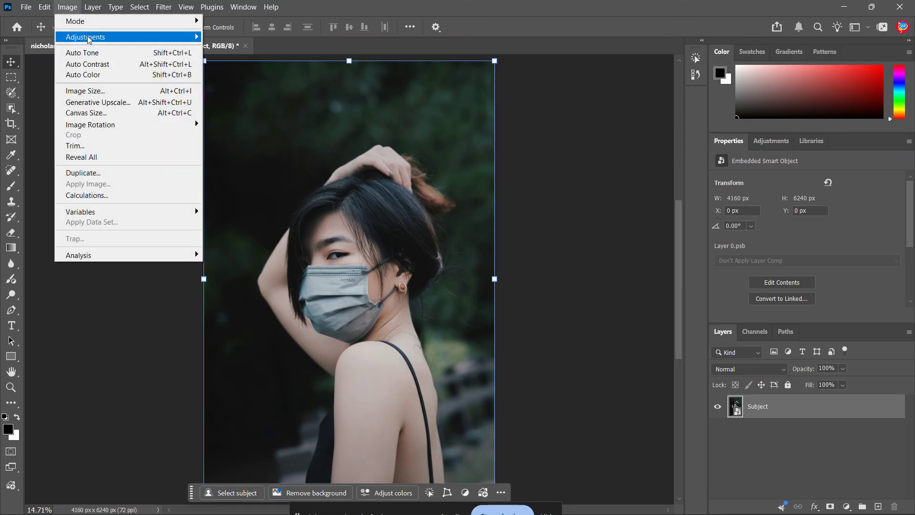
mouse_move(141, 38)
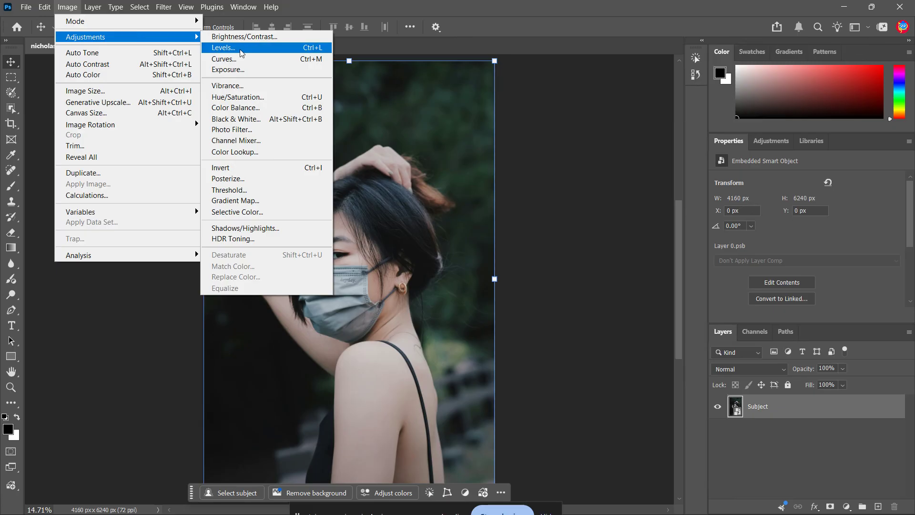
click(233, 119)
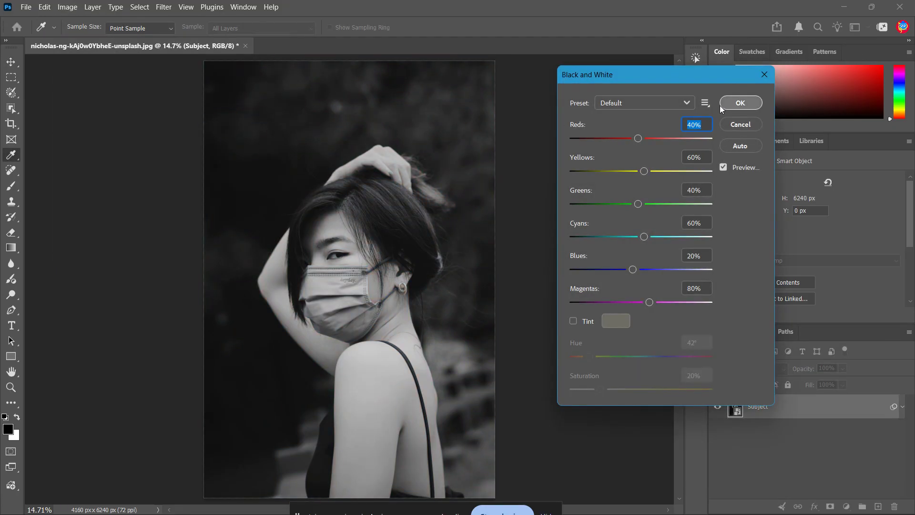
click(733, 104)
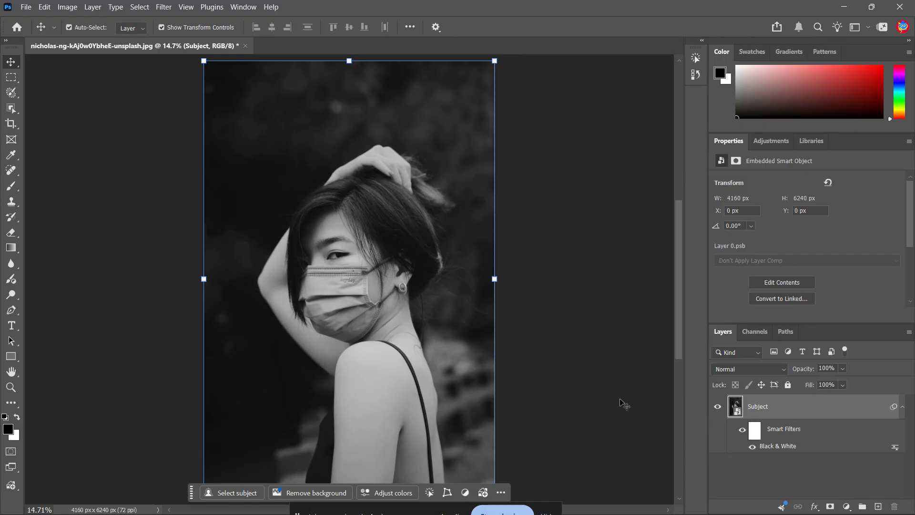
- Add a new layer above Subject and fill it with 50% Gray
click(878, 506)
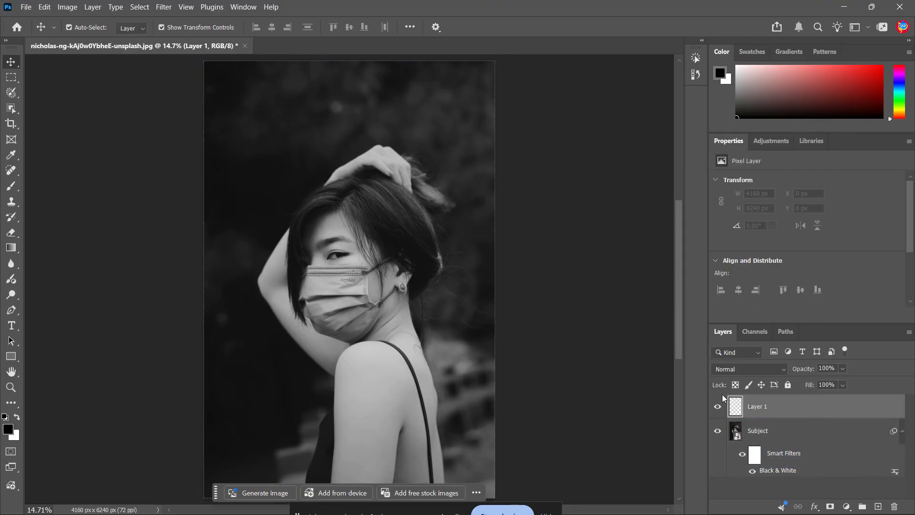
click(51, 8)
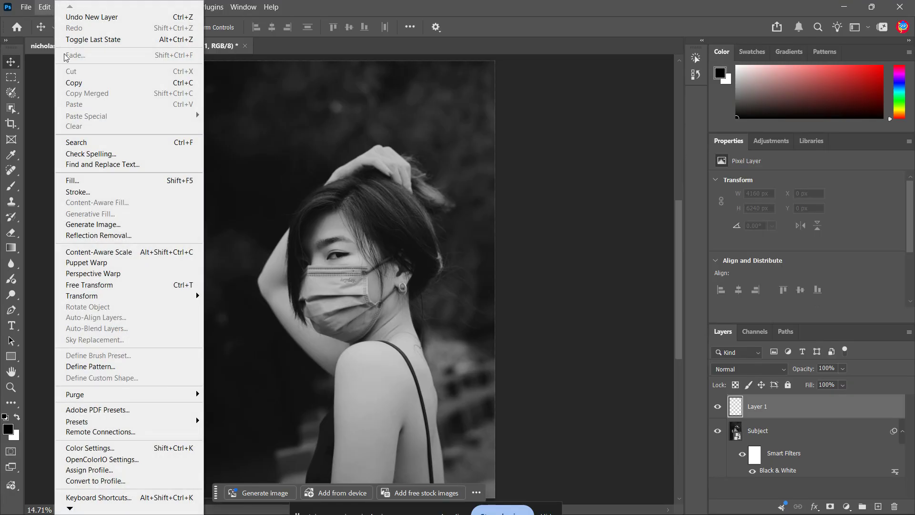
click(98, 179)
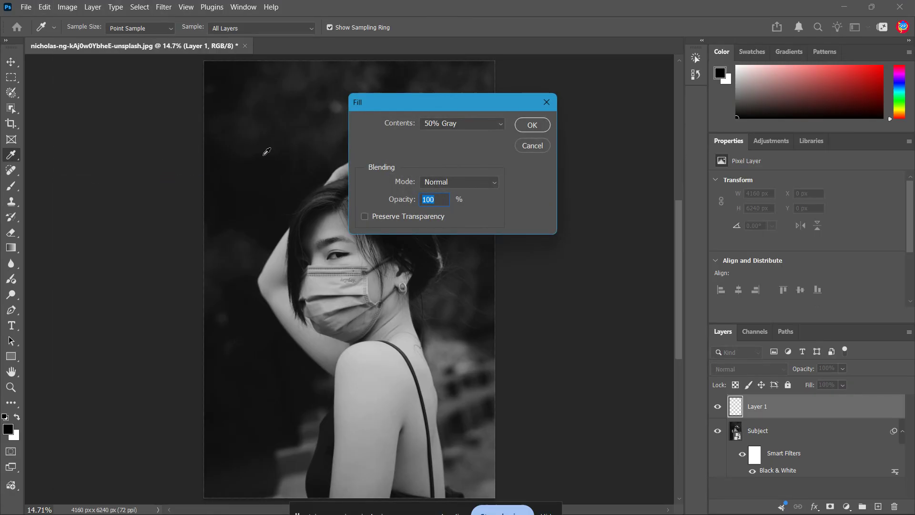
click(448, 133)
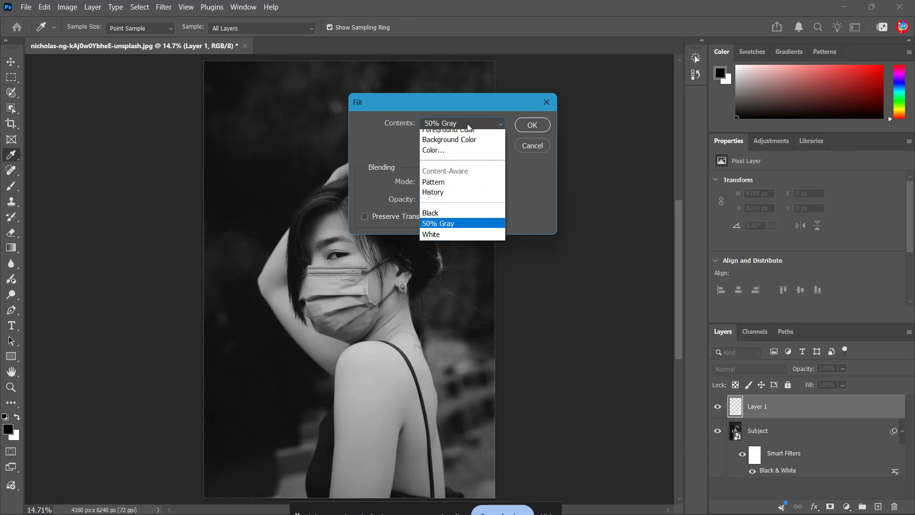
click(461, 227)
click(532, 125)
key(v)
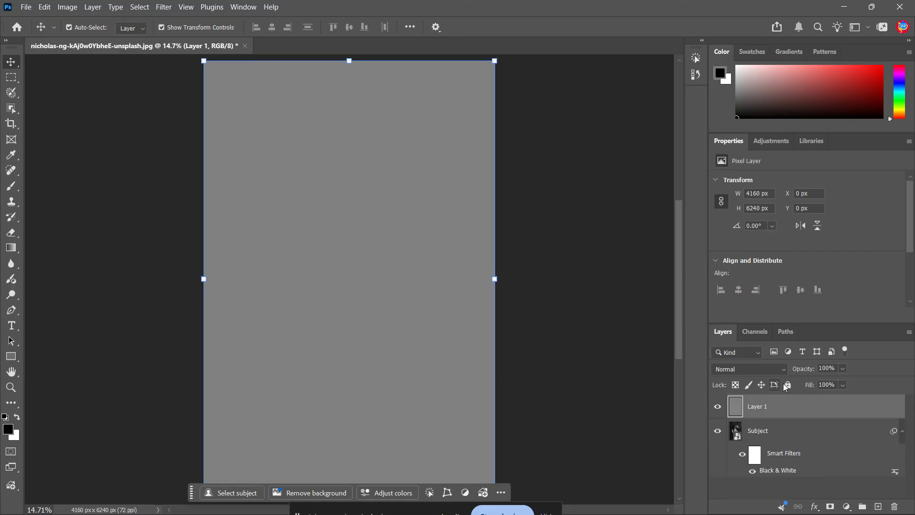
- Convert the gray layer to a Smart Object and rename it HALFTONE
right_click(785, 406)
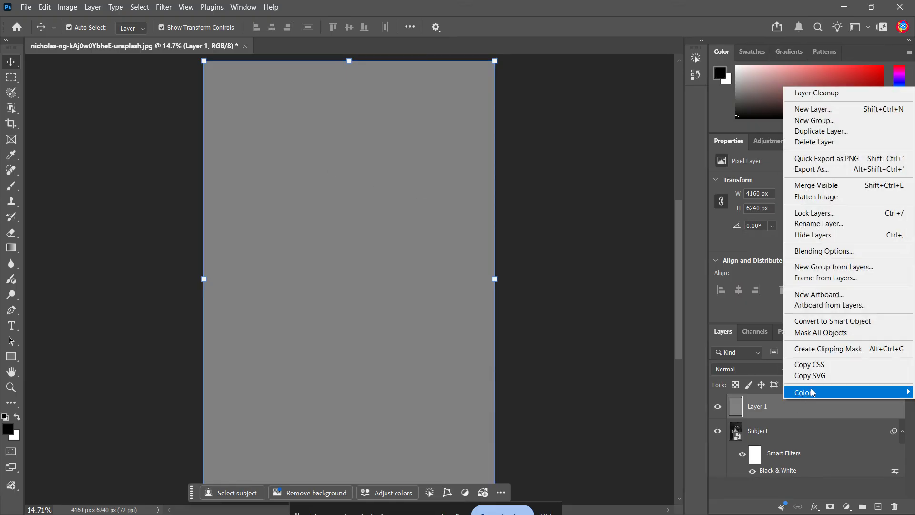
click(872, 326)
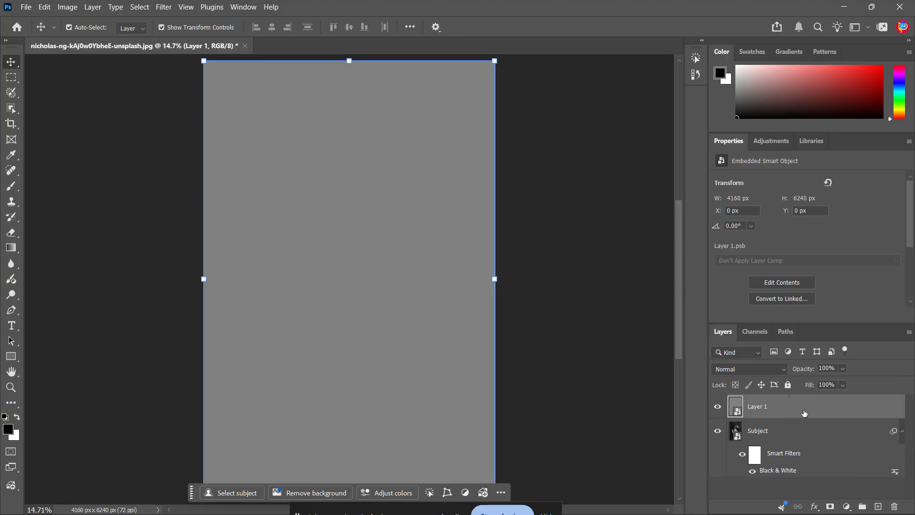
double_click(757, 406)
text(HALFTONE)
click(827, 413)
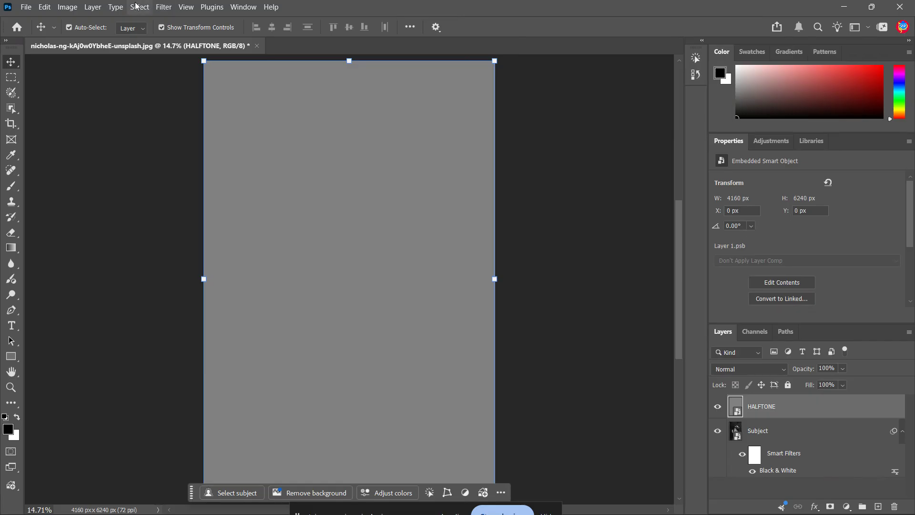
- In the Filter Gallery, set up a Halftone Pattern on the HALFTONE layer with size 12, contrast 0 and the Dot pattern type
click(163, 7)
click(201, 80)
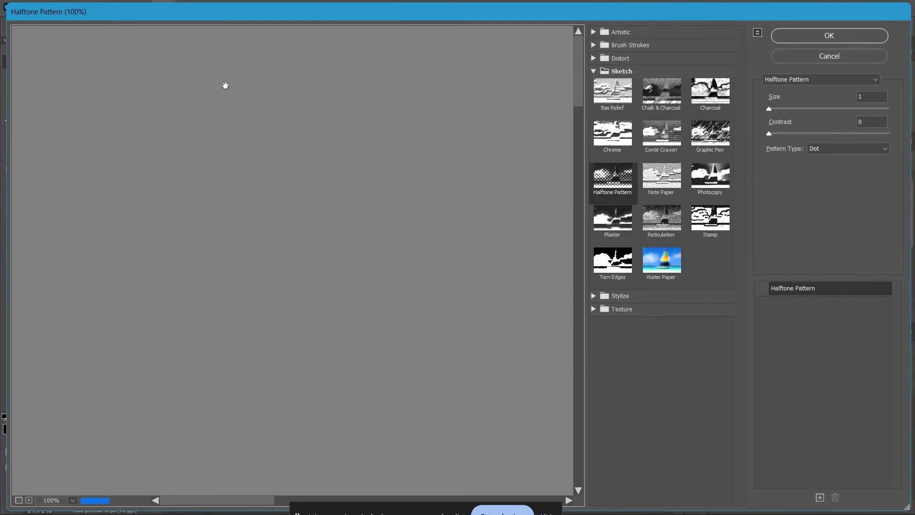
click(593, 71)
click(593, 70)
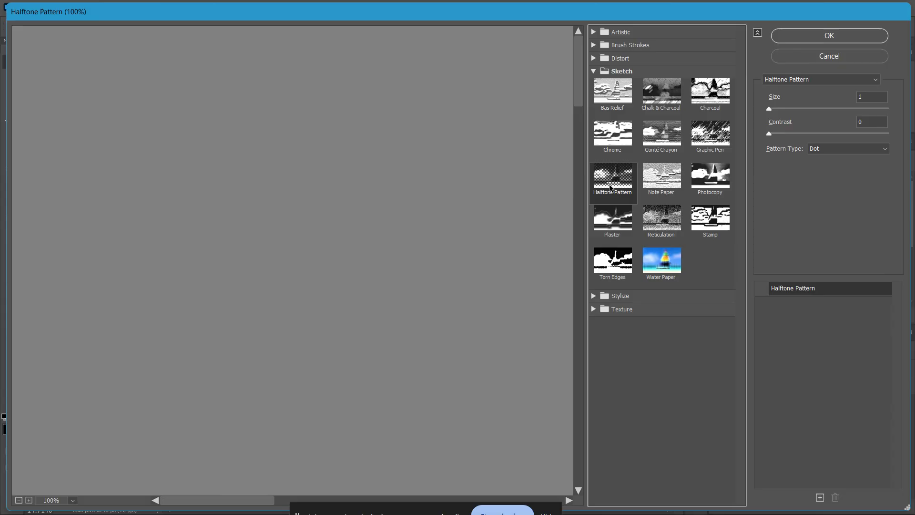
click(771, 290)
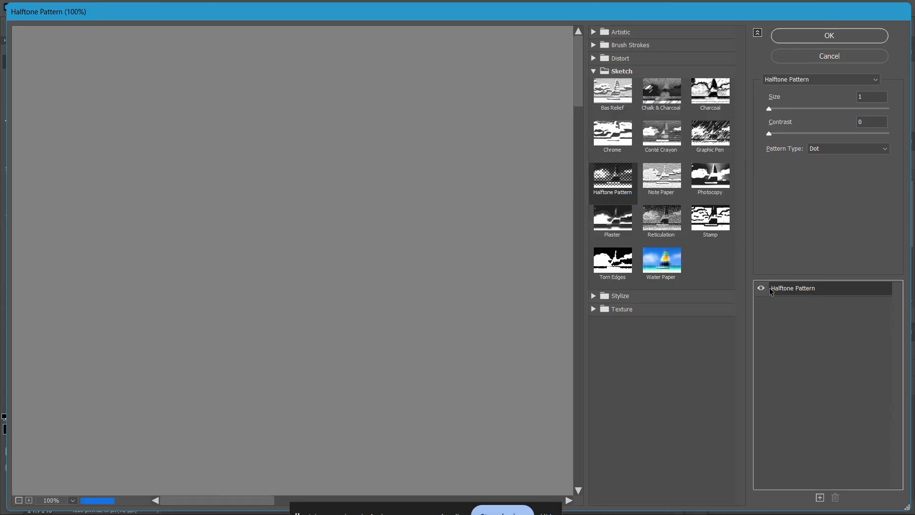
click(878, 97)
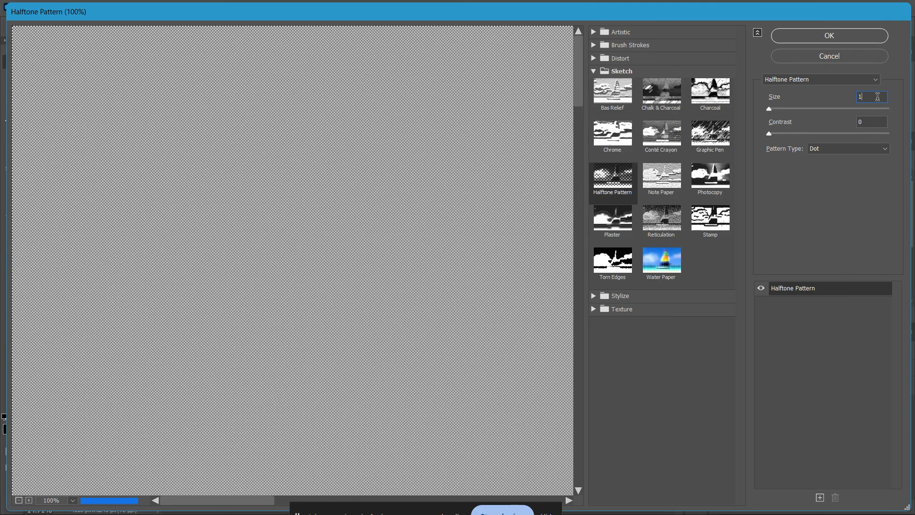
text(12)
click(869, 122)
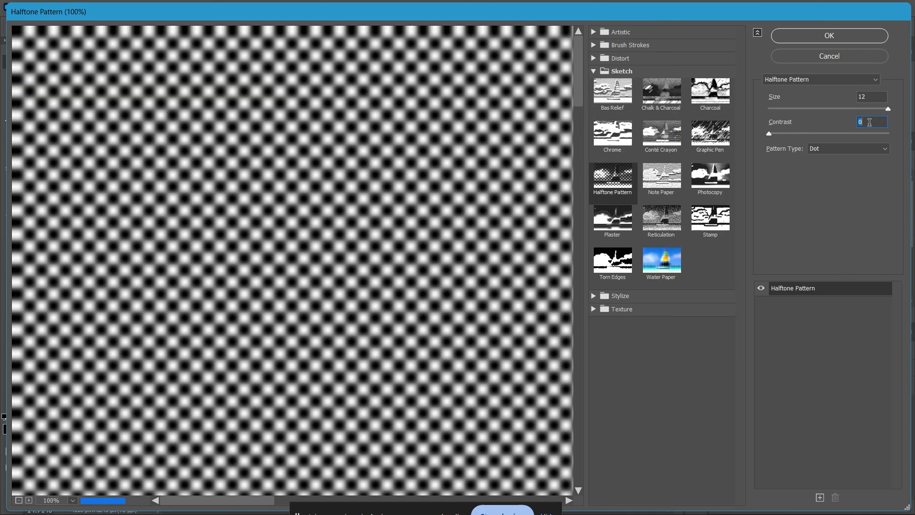
click(865, 149)
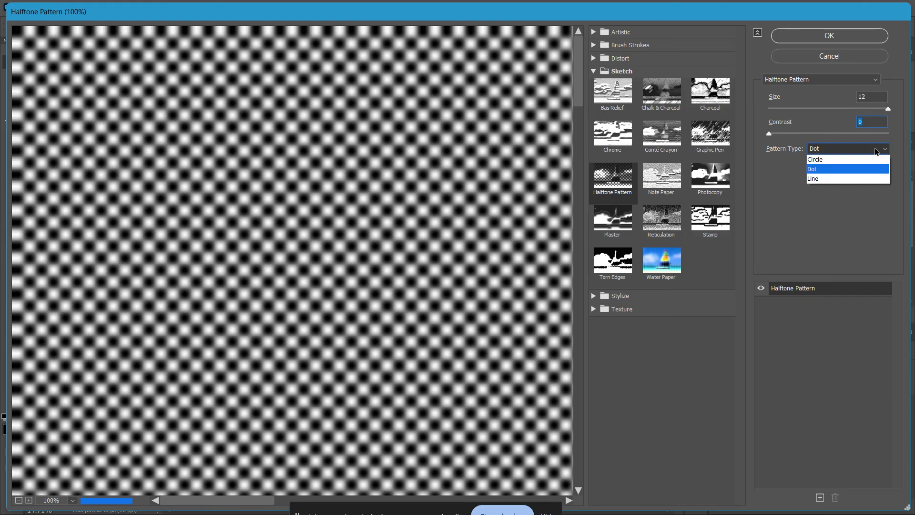
click(854, 170)
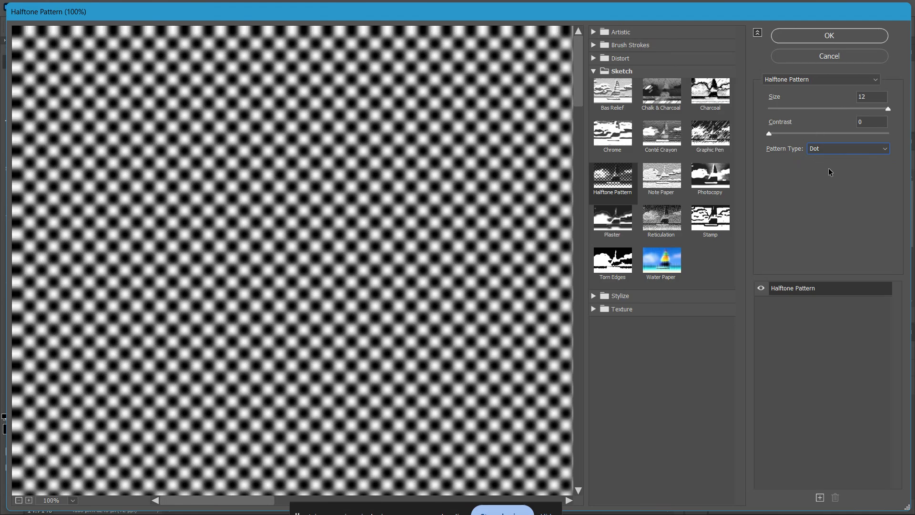
- Add a second effect layer using Torn Edges and place it above the Halftone Pattern effect
click(819, 498)
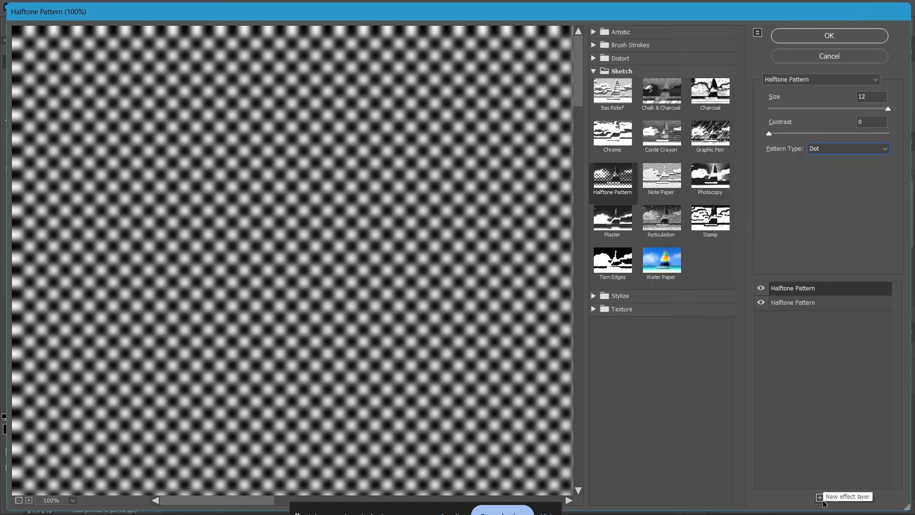
click(813, 307)
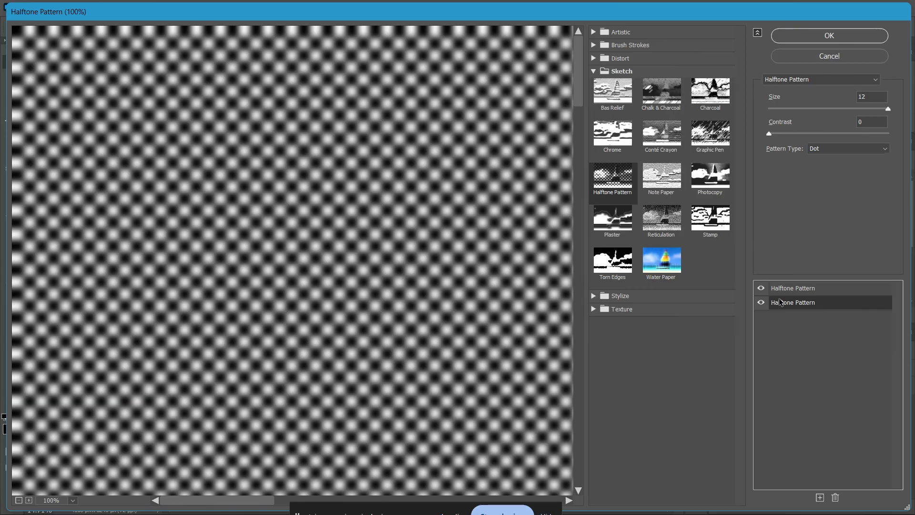
click(599, 262)
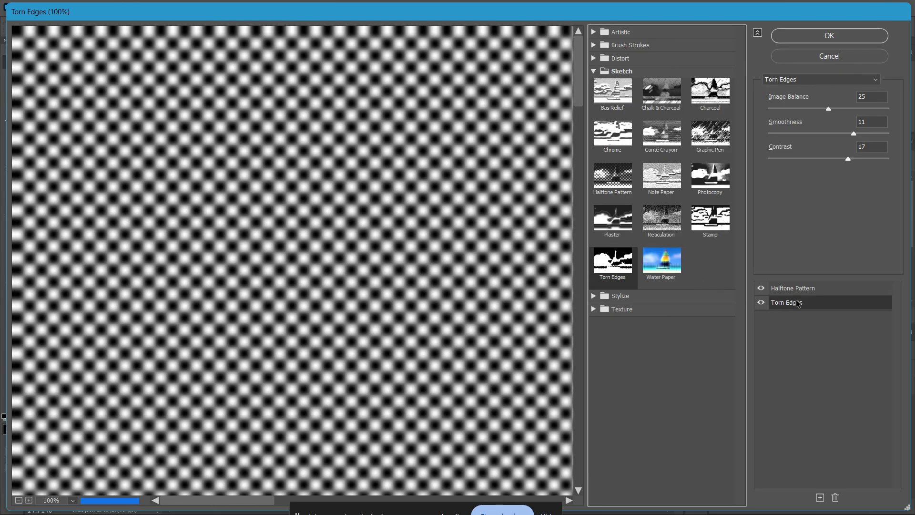
drag(805, 303, 814, 286)
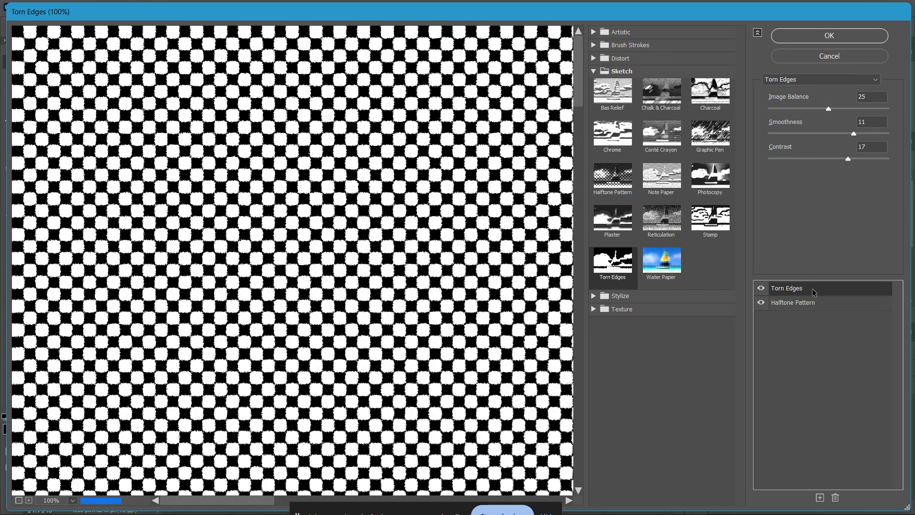
- Set Torn Edges to image balance 30, smoothness 13 and contrast 1, and apply the Filter Gallery effects
click(855, 96)
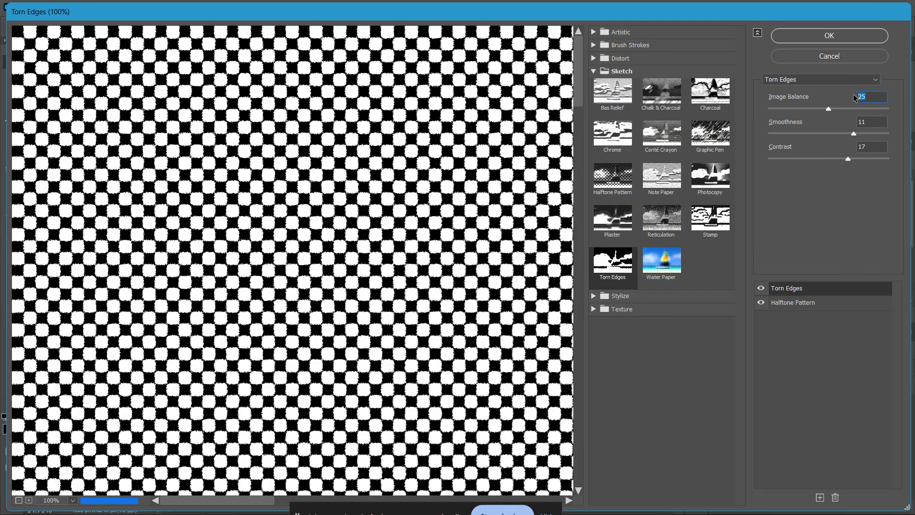
text(30)
key(Tab)
text(3)
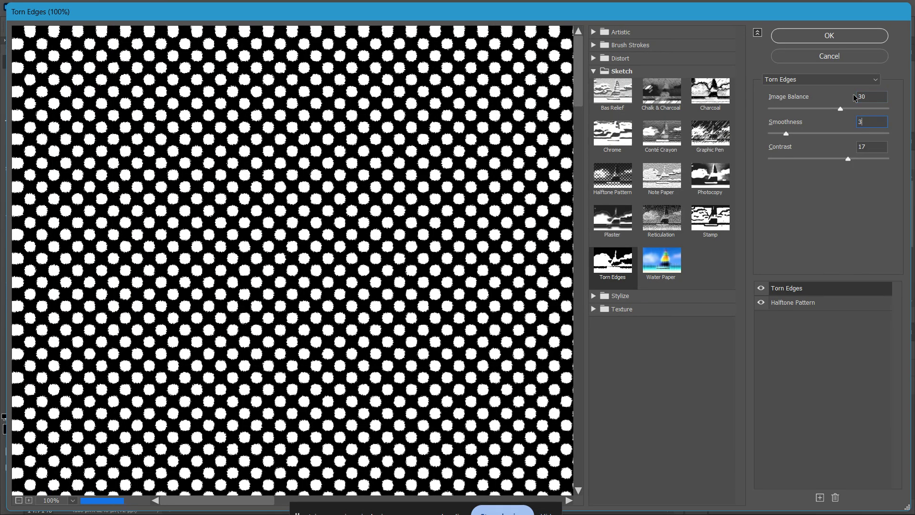
key(shift+Up)
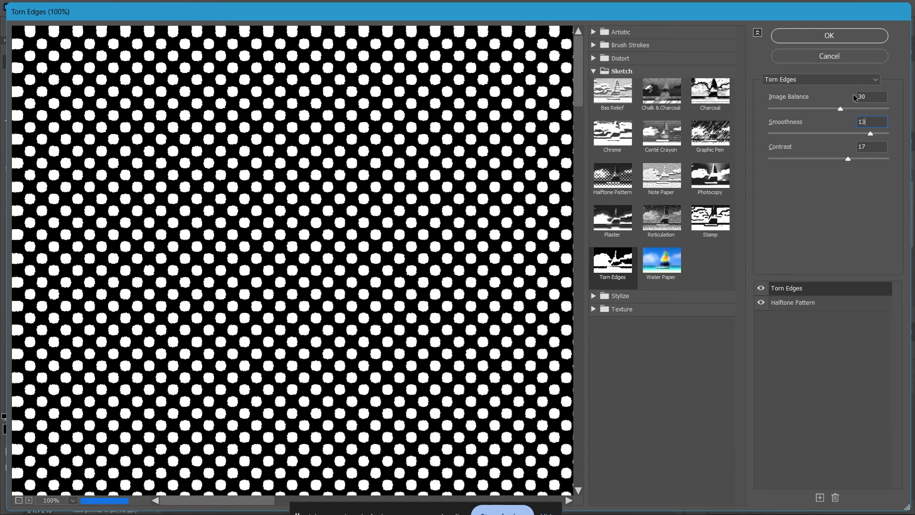
key(Tab)
text(1)
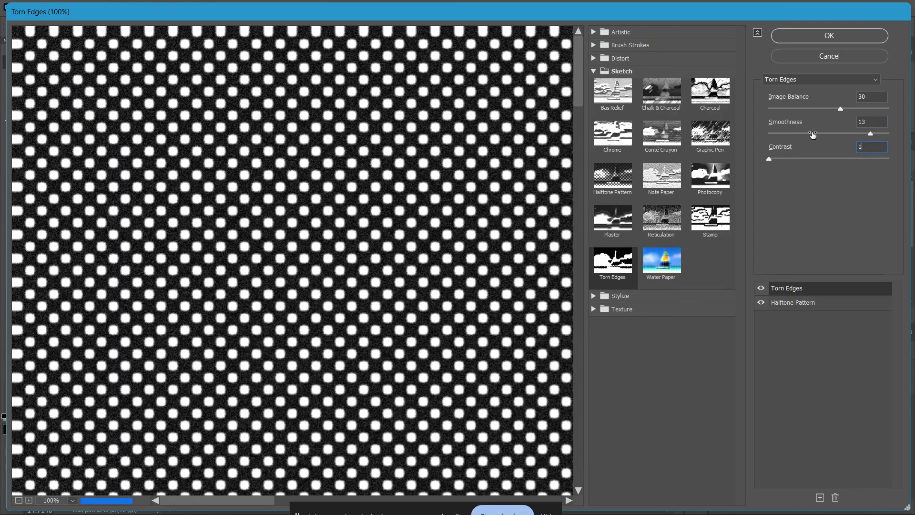
click(829, 37)
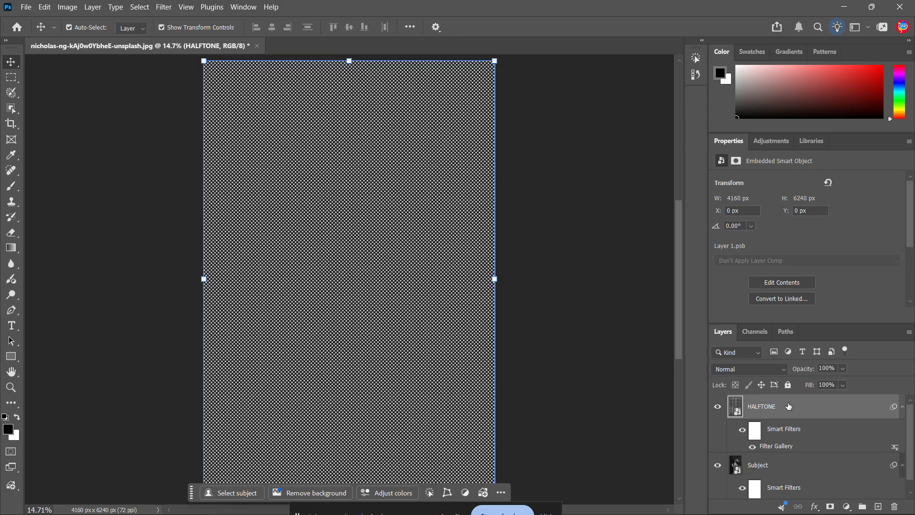
- Set the HALFTONE layer's blend mode to Hard Mix
click(761, 368)
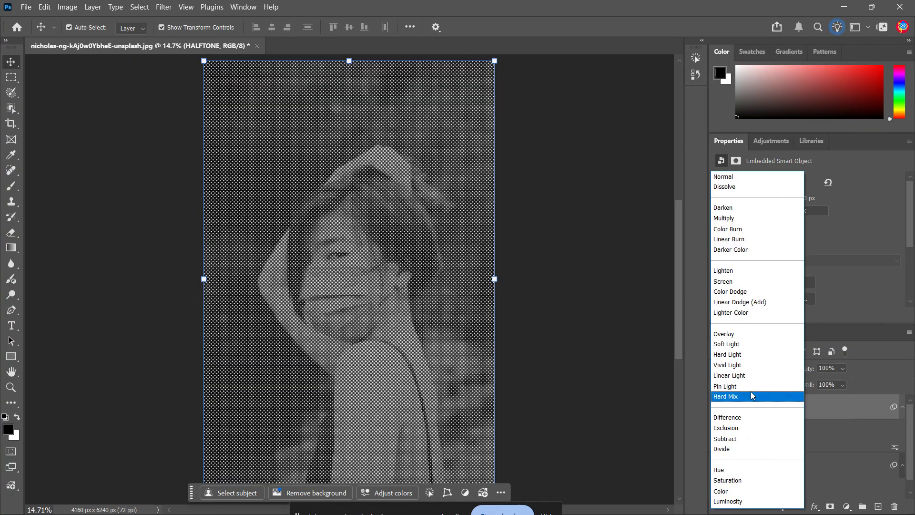
click(749, 396)
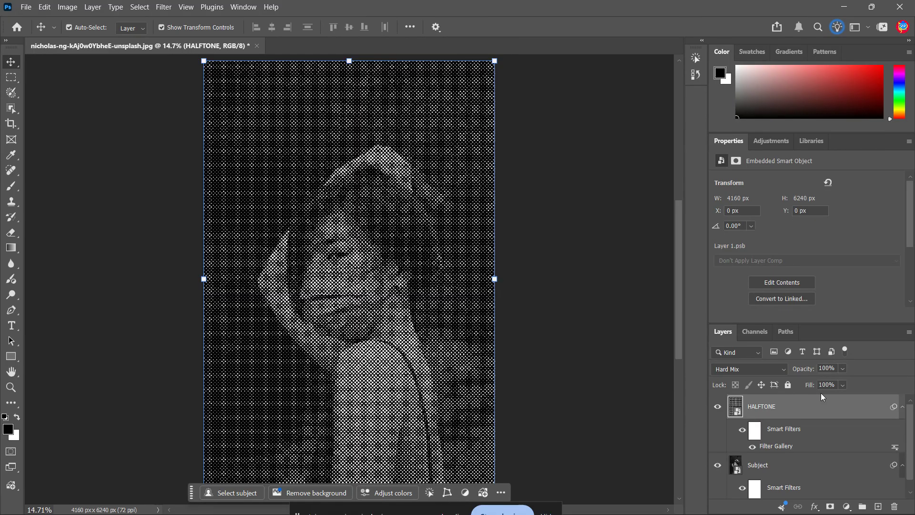
- Set the fill of the HALFTONE layer to 60%
click(831, 385)
text(60)
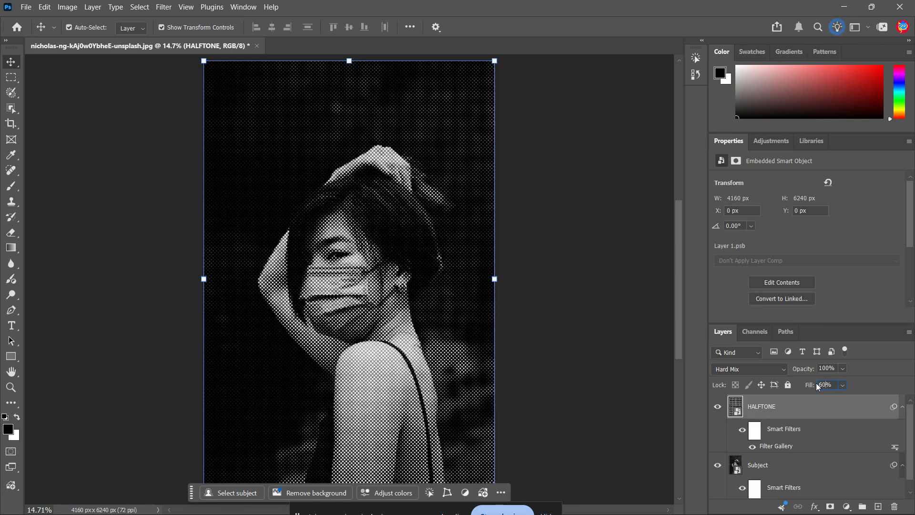
key(Return)
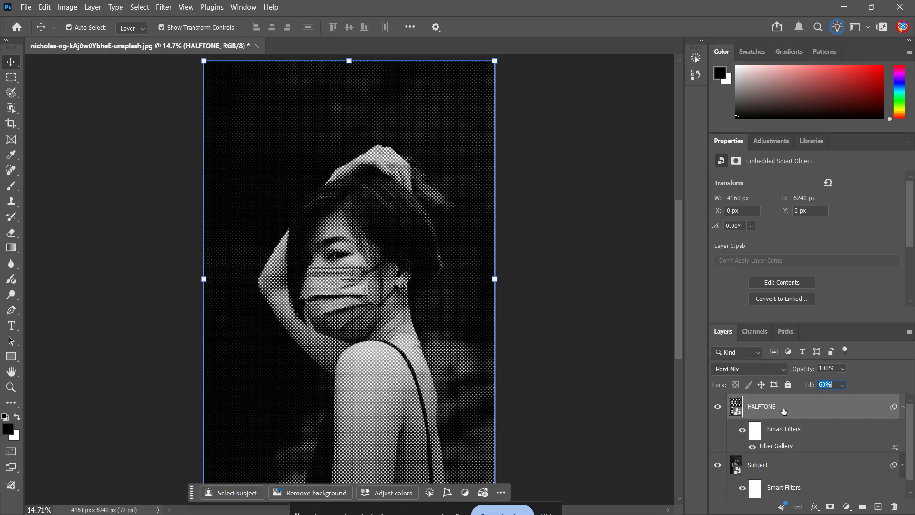
click(837, 386)
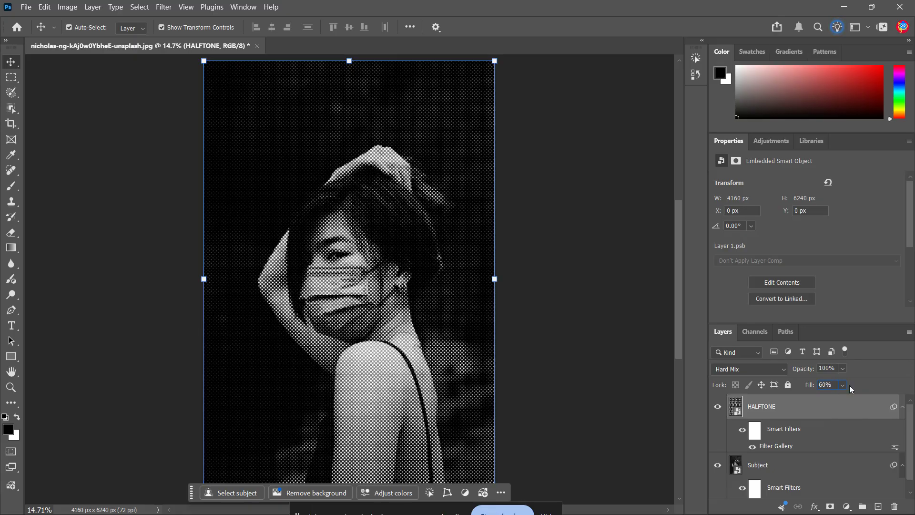
key(Return)
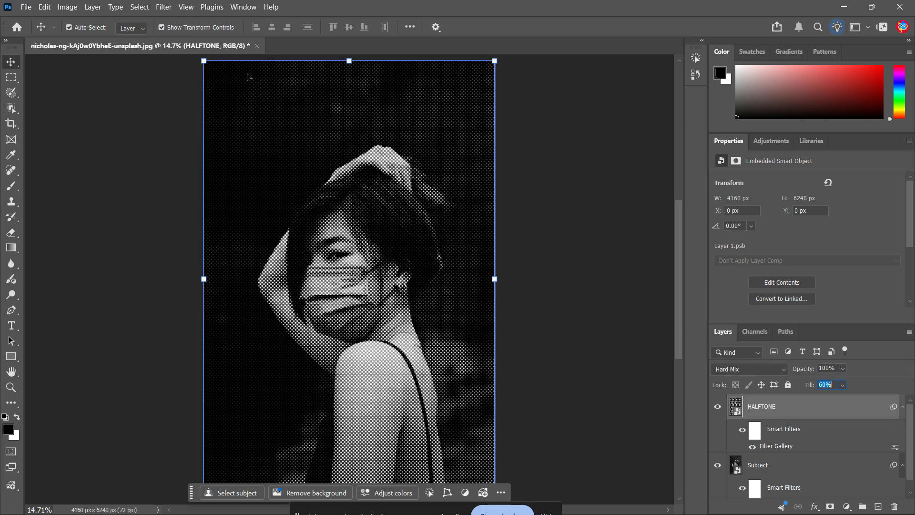
- Apply a Twirl distortion with an angle of 50° to the HALFTONE layer and deselect the layer
click(164, 7)
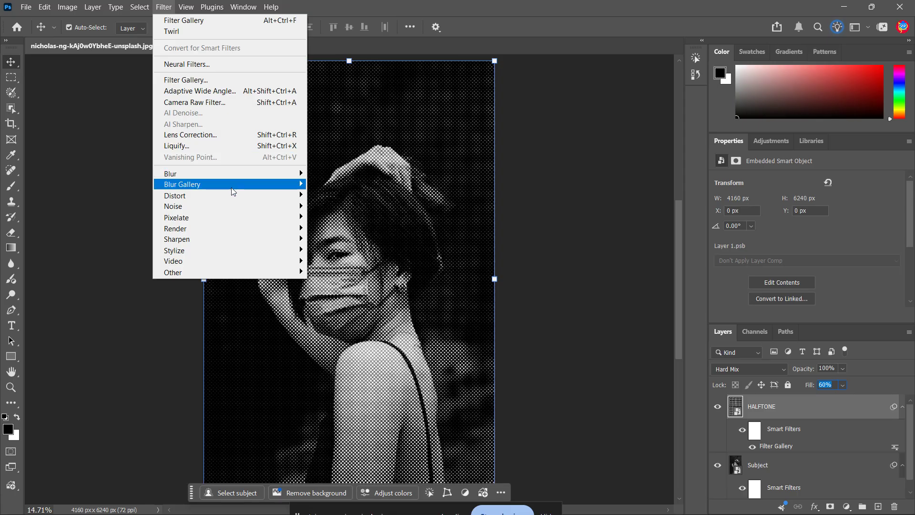
mouse_move(237, 193)
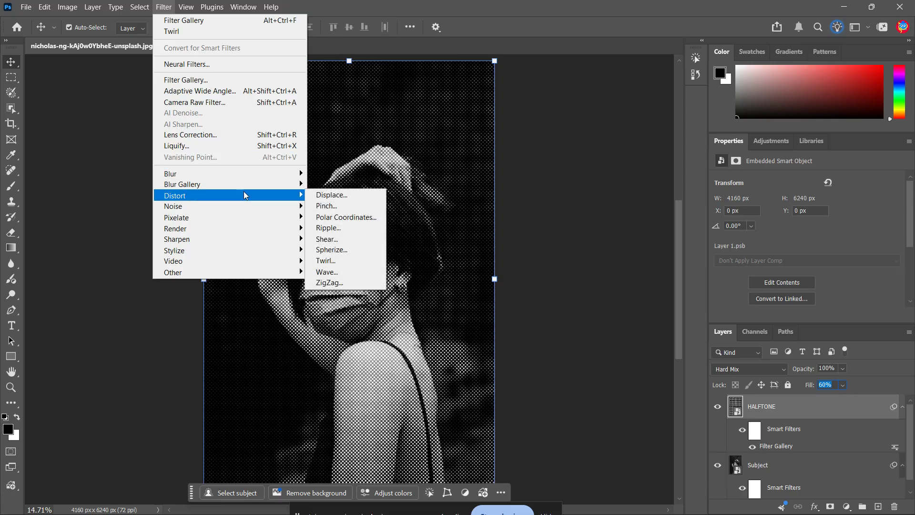
click(336, 260)
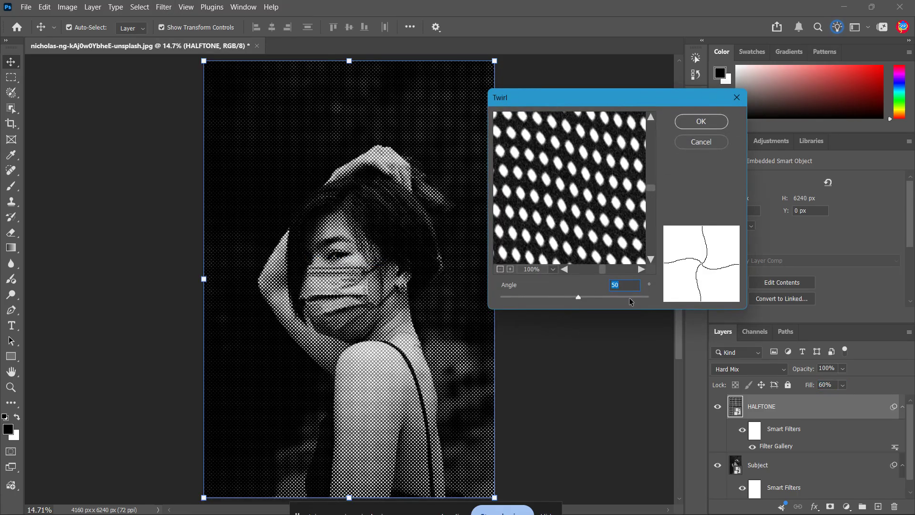
click(617, 284)
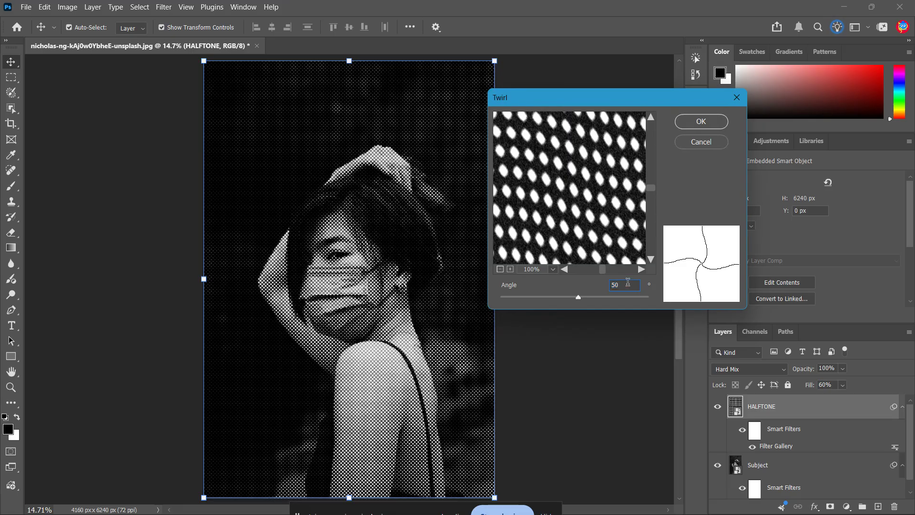
click(700, 121)
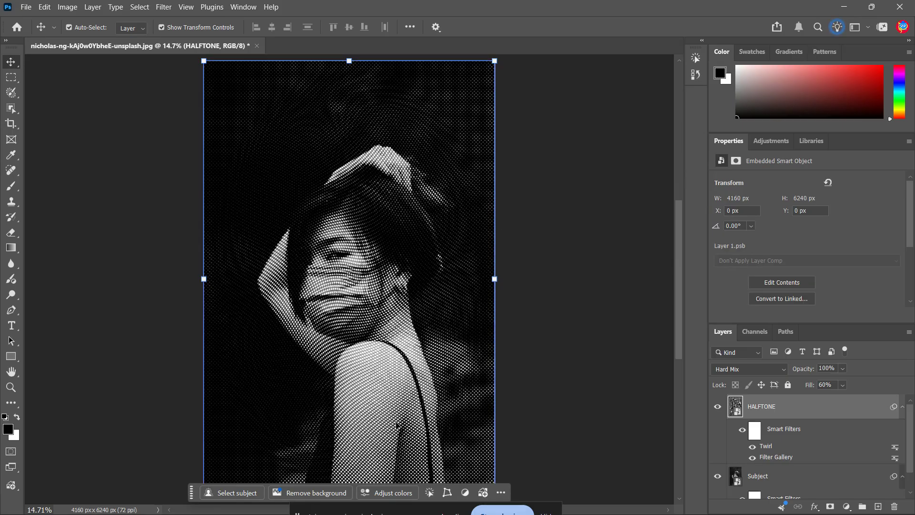
click(578, 419)
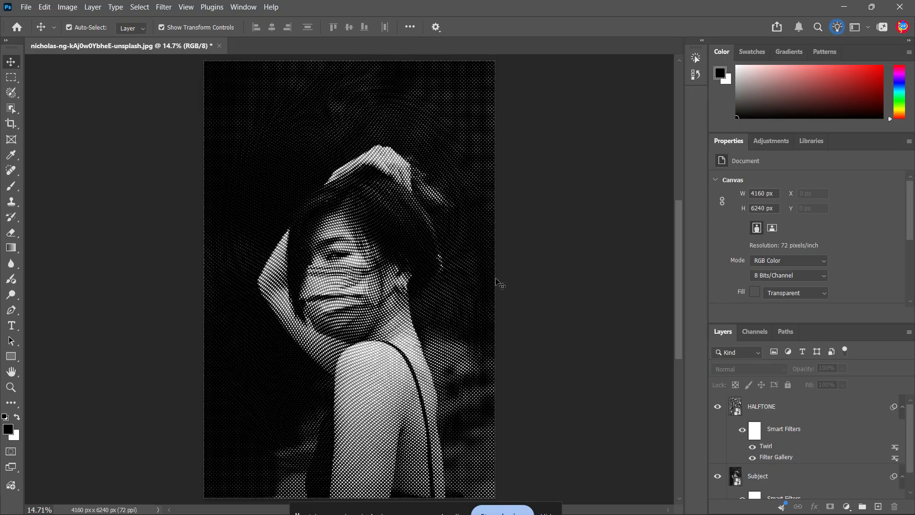
- Examine the twirled halftone dots around the subject's face up close and in the full image
click(402, 265)
scroll(353, 295, up, 5)
scroll(379, 276, up, 2)
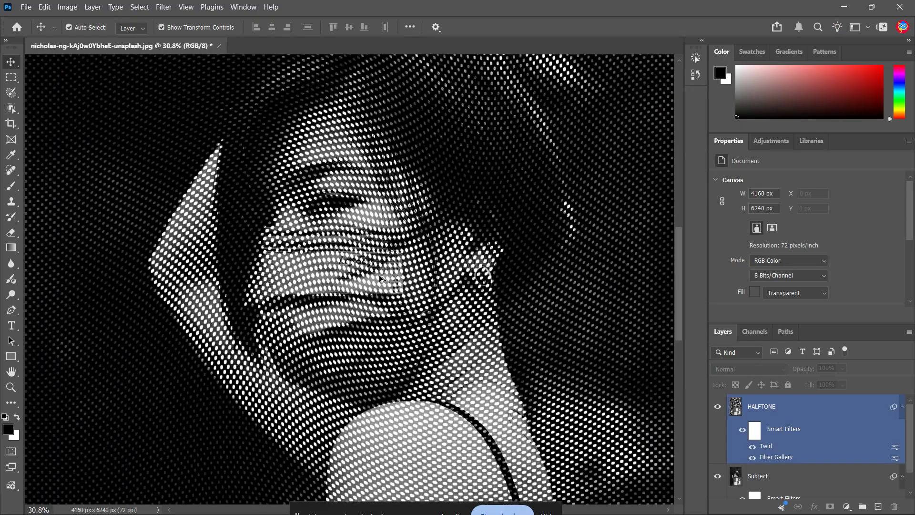
scroll(384, 278, down, 7)
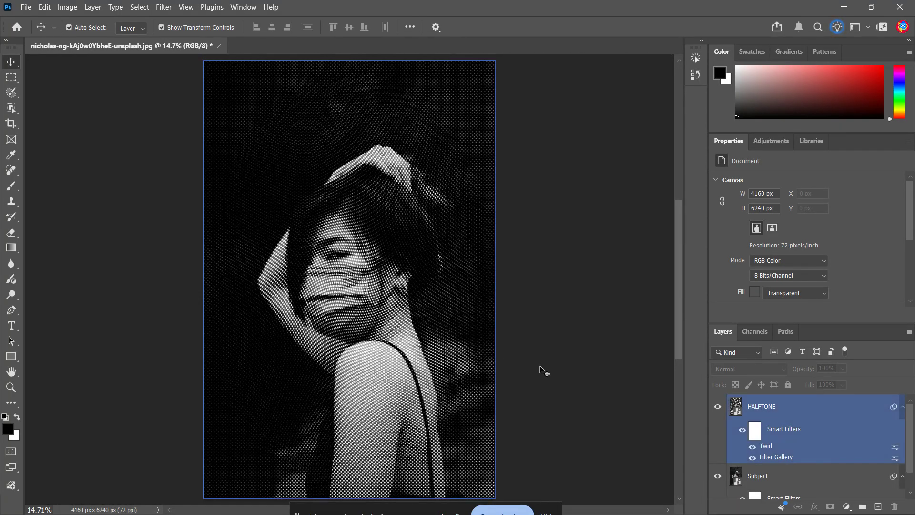
click(599, 388)
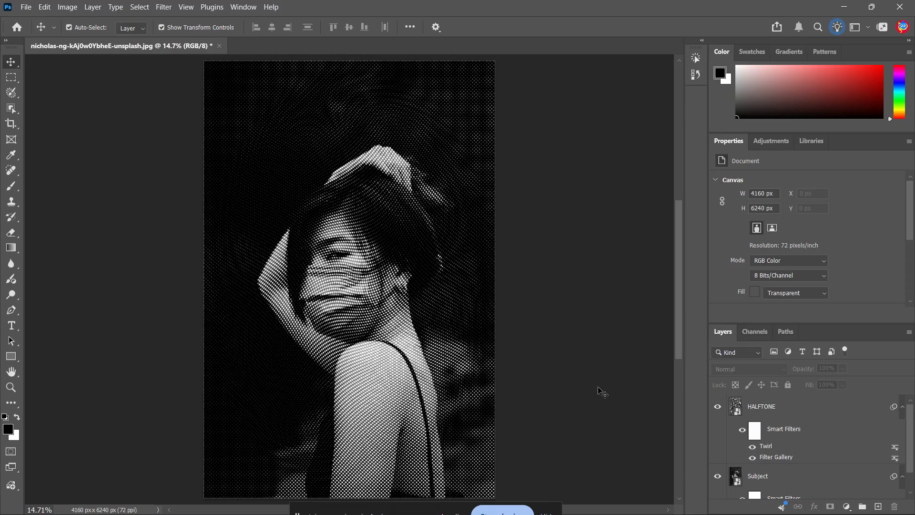